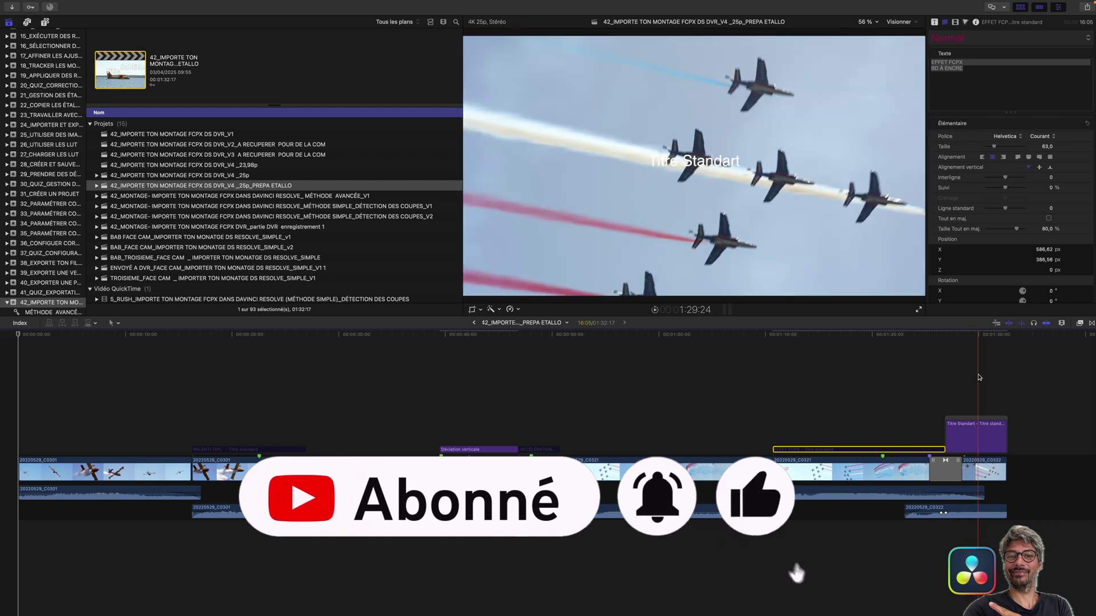
Disable the enabled video and audio clips on the timeline, leaving only the titles active, and return the playhead to the start.
left_click_drag(1055, 471, 136, 541)
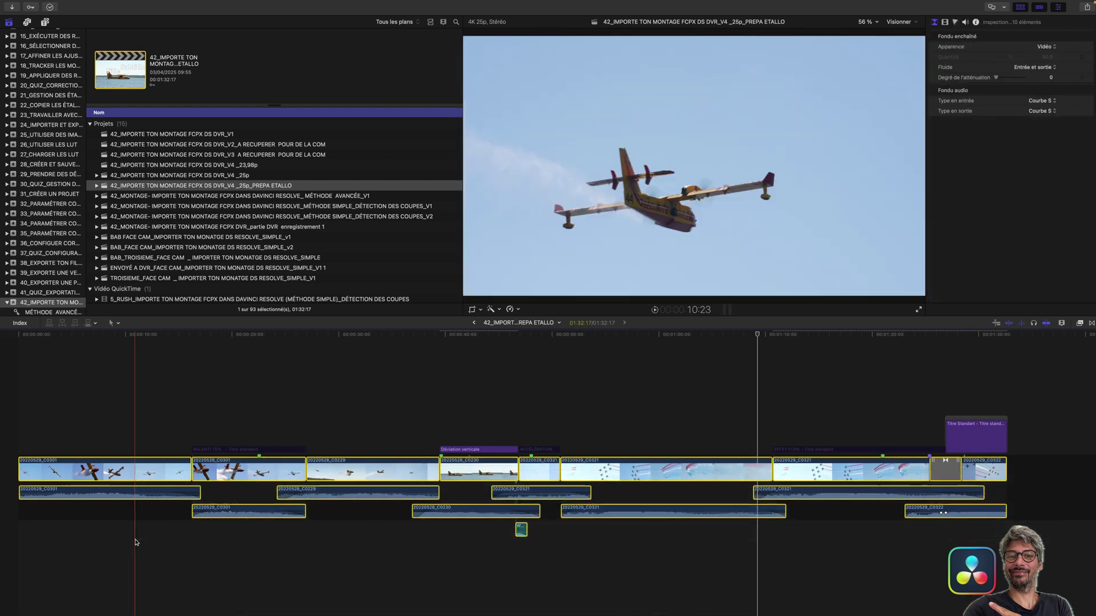
left_click(873, 414)
left_click(947, 412)
key("space")
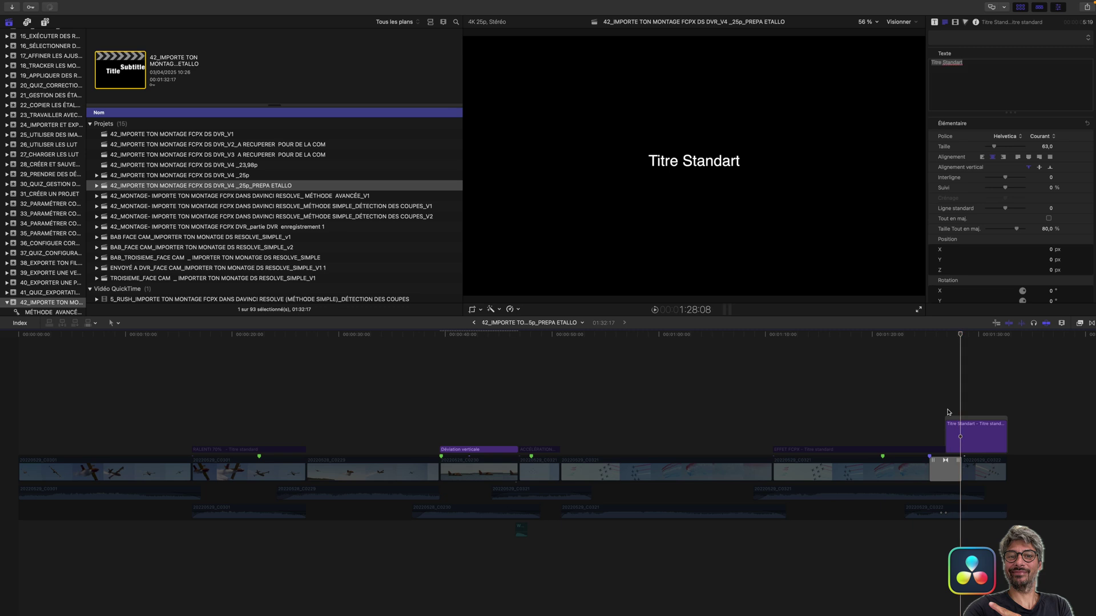
key("Home")
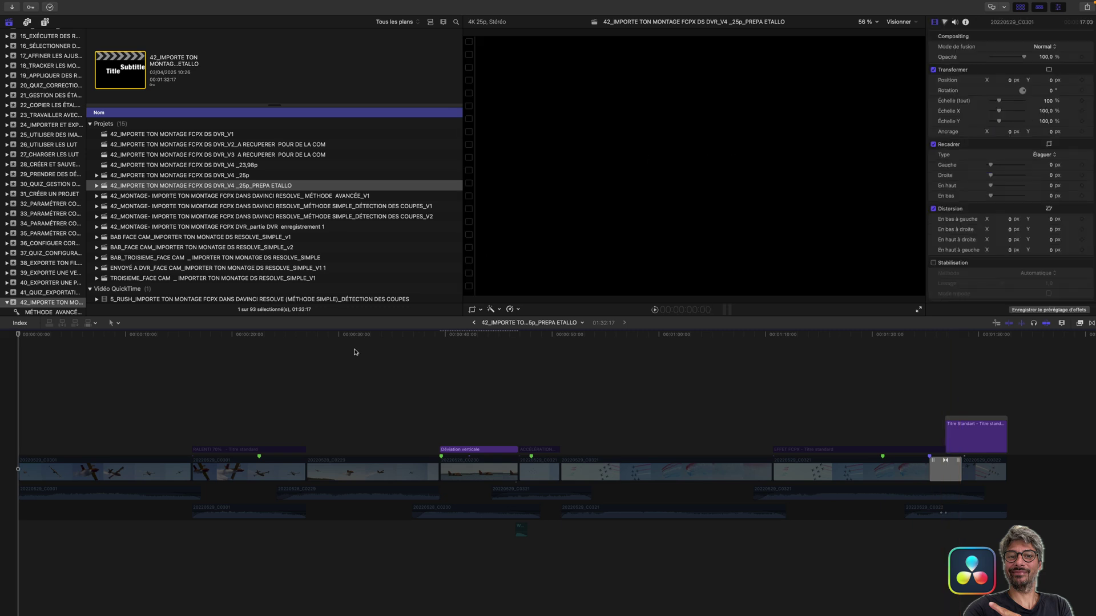
Open the project's file export and set the format to Vidéo seulement with the Apple ProRes 4444 codec.
key("super+e")
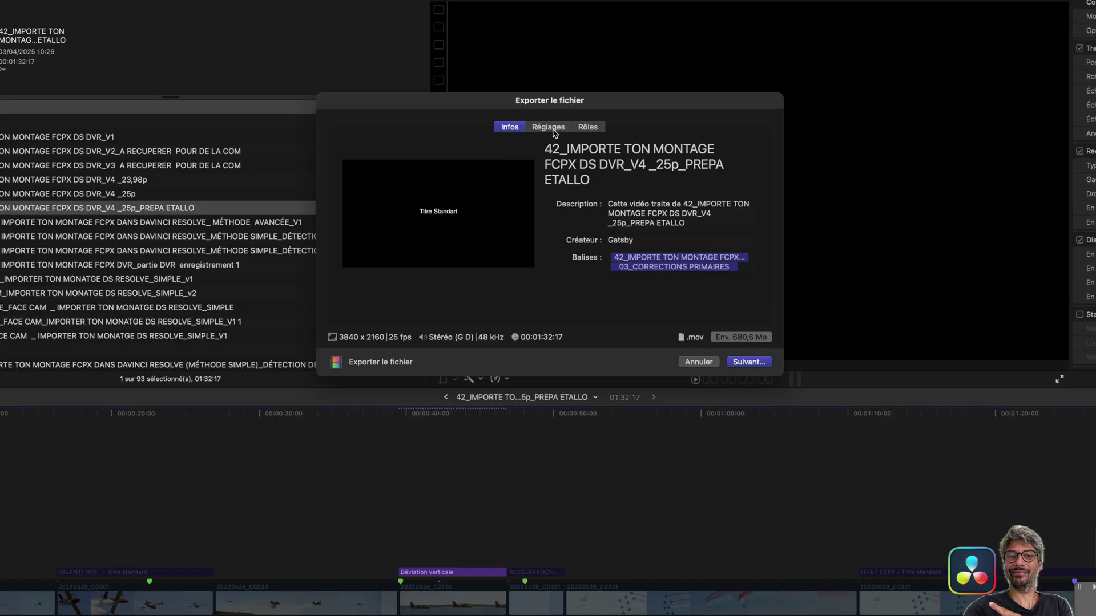
left_click(547, 128)
left_click(671, 173)
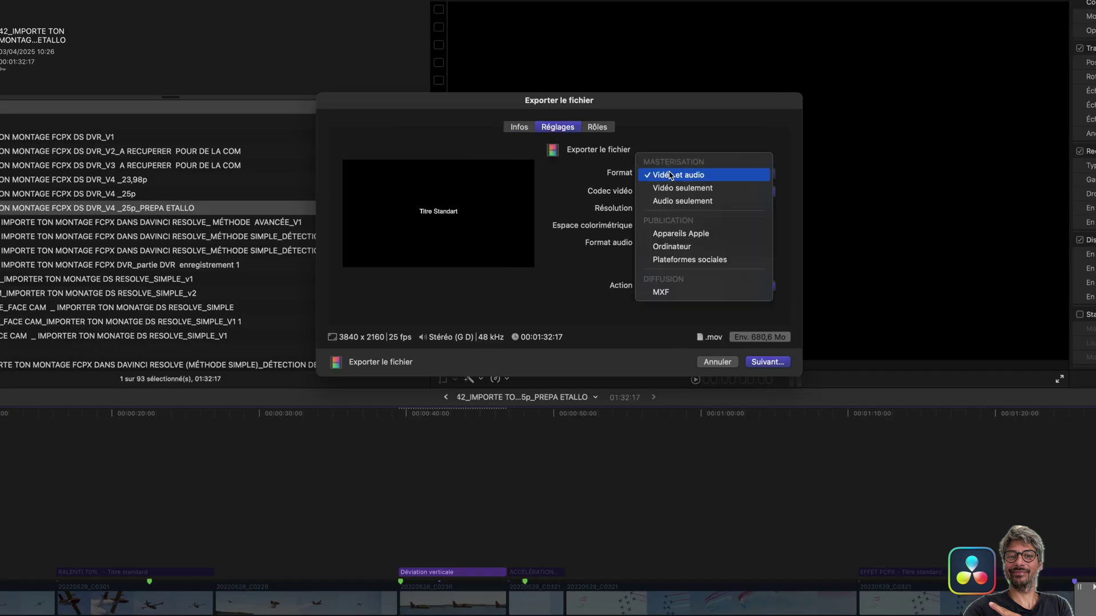
left_click(680, 191)
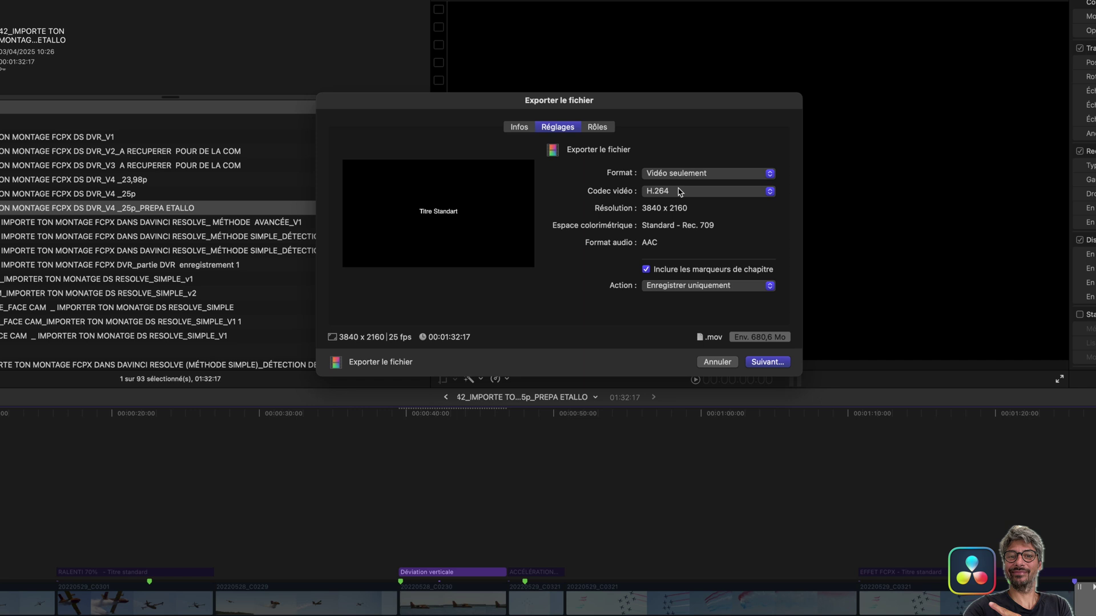
left_click(660, 193)
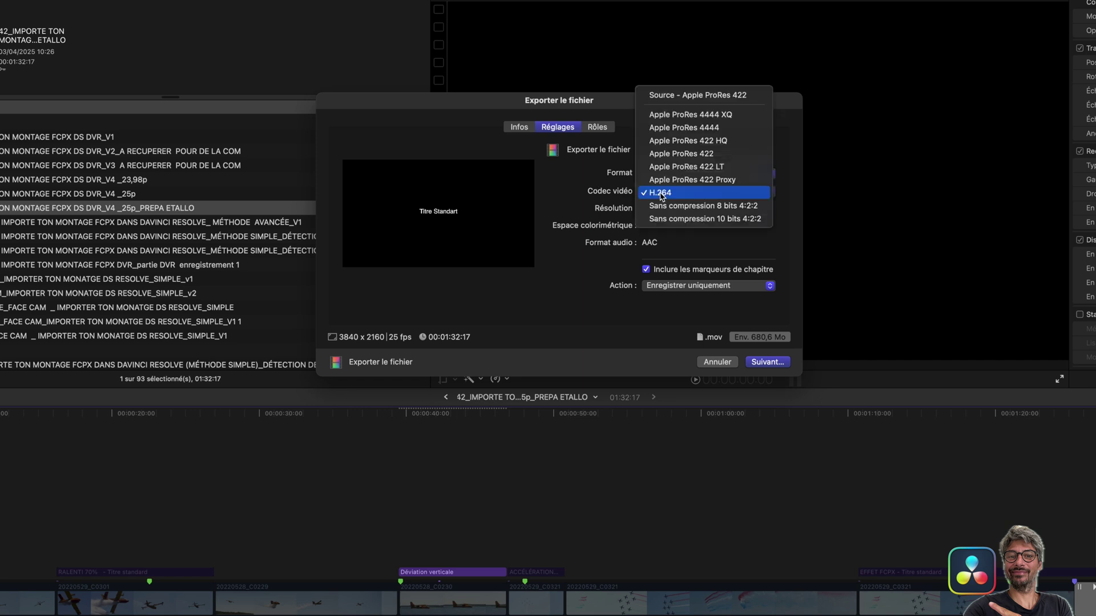
left_click(749, 133)
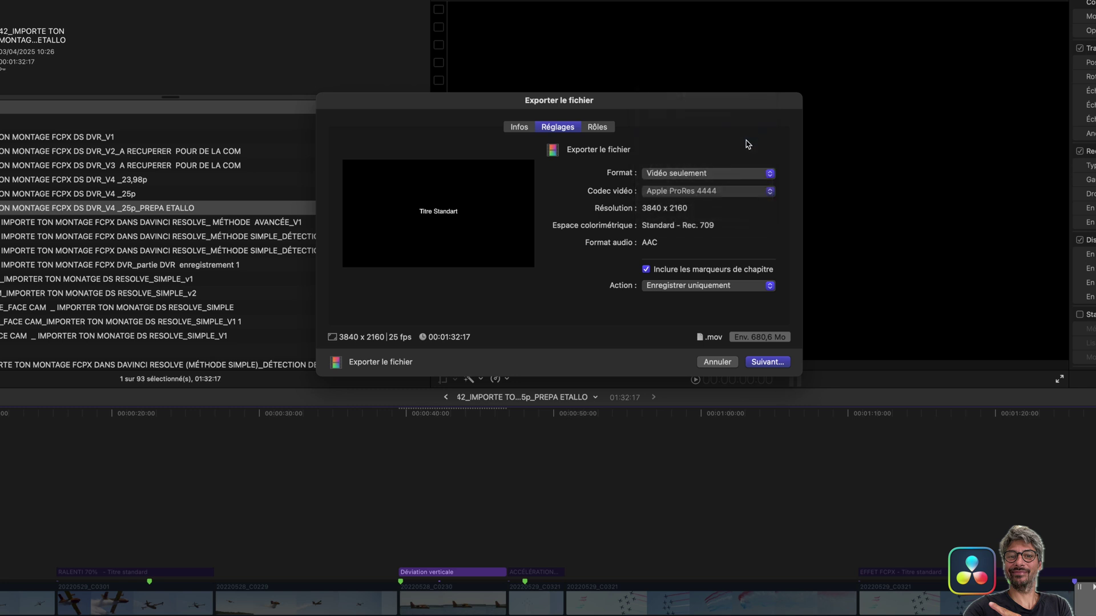
Save the export in the PREPA ETALLO folder with the prefix "TITRES_TCI 00_" added before the file name.
left_click(765, 362)
left_click(505, 171)
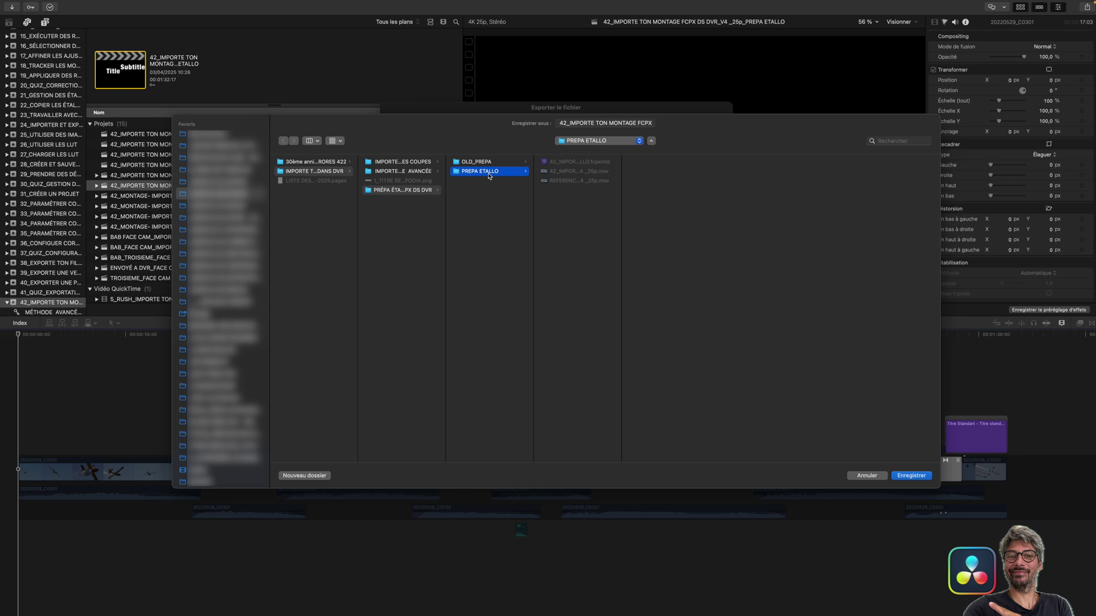
left_click(563, 124)
left_click(566, 125)
key("Caps_Lock")
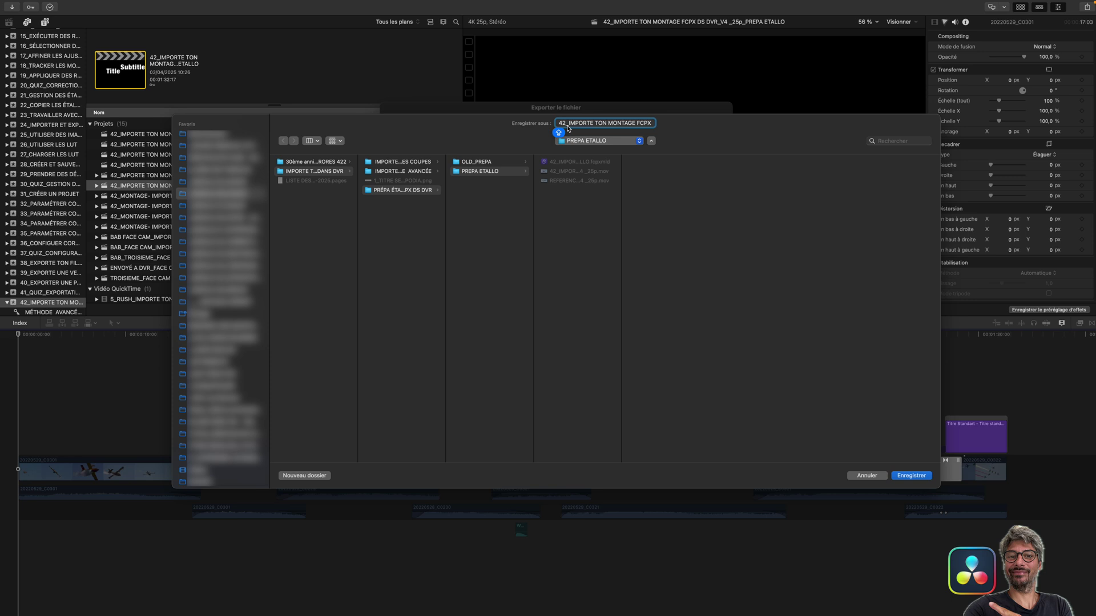
type("TITRES_")
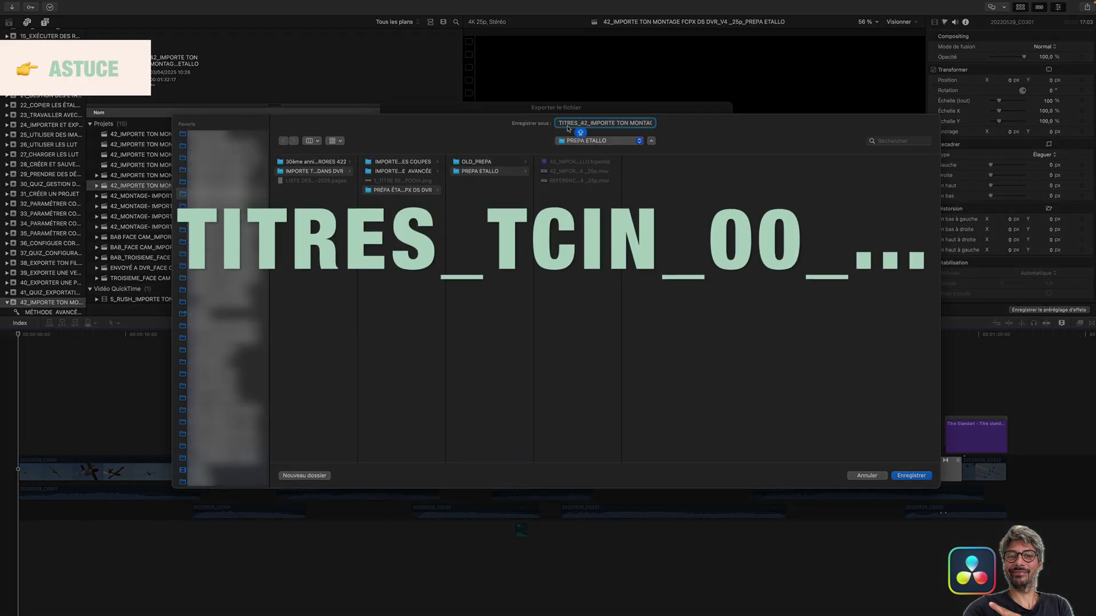
type("TC")
type("IN_00")
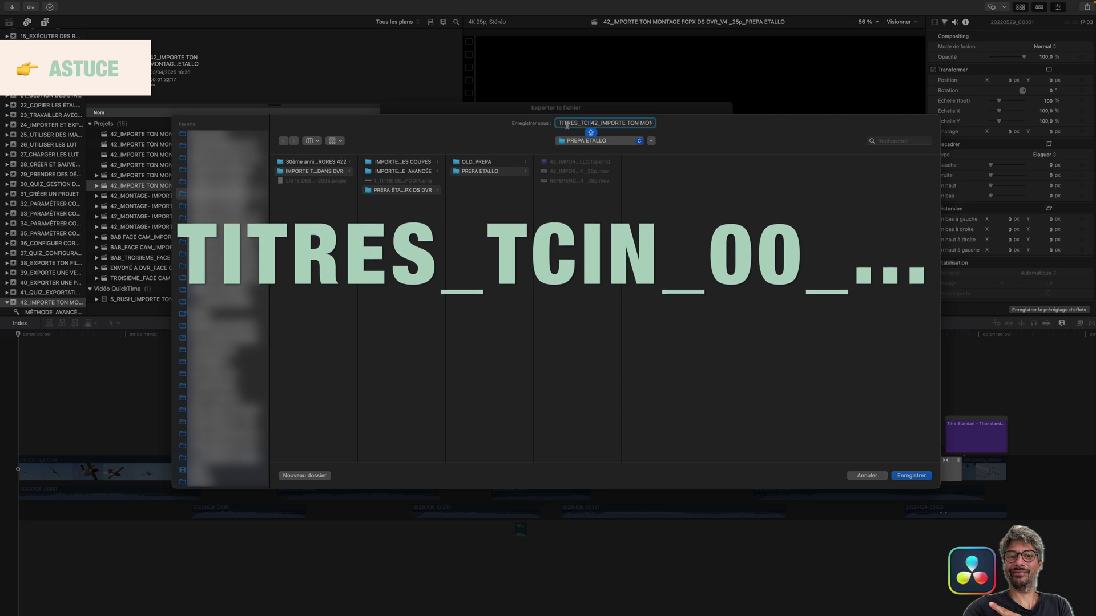
type("_")
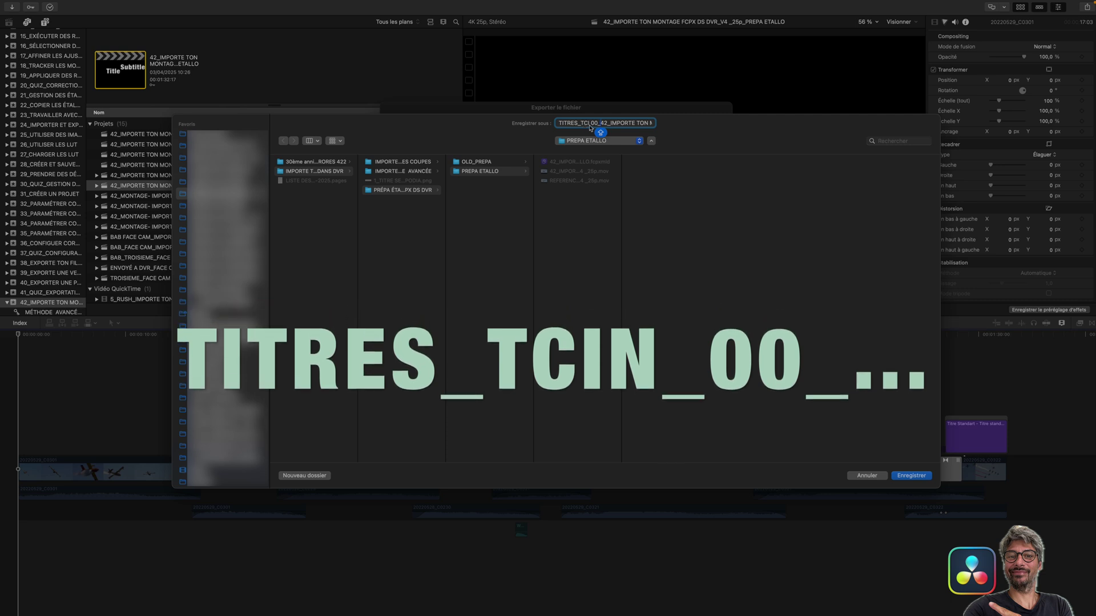
left_click(912, 475)
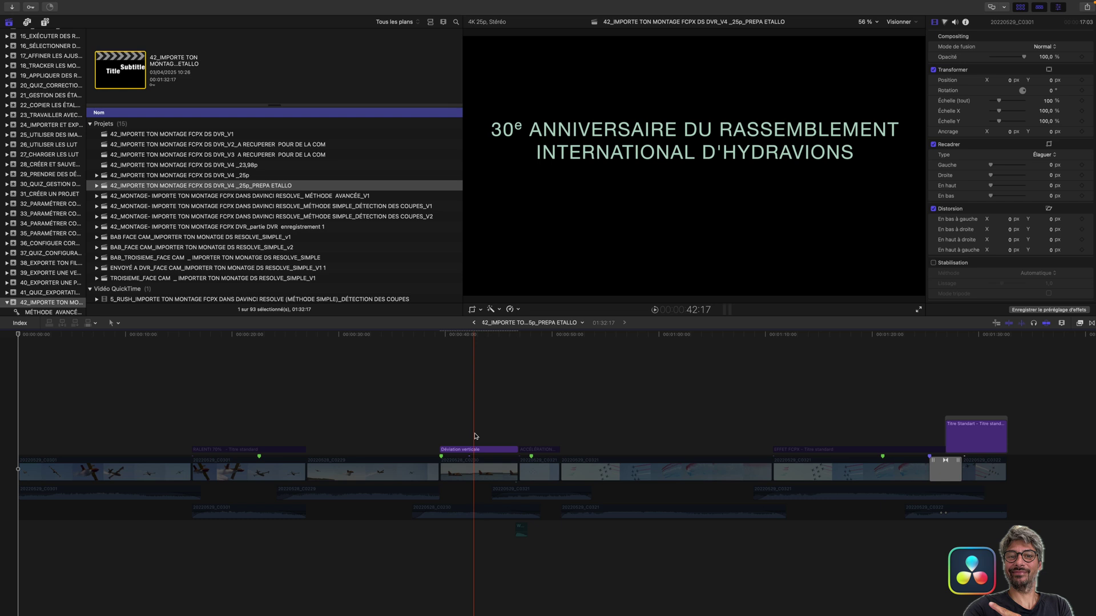
Scrub the playhead back to the start of the Déviation verticale title.
left_click(465, 336)
left_click_drag(466, 337, 441, 338)
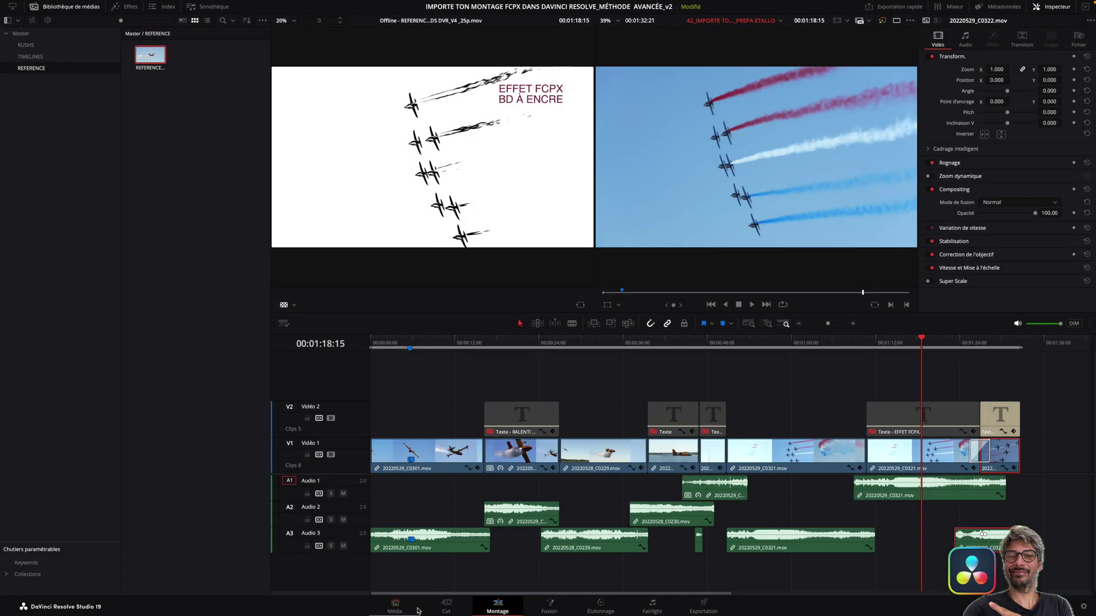
In DaVinci Resolve, go to the Média page and create two bins named RUSTINES and TITRES under Master.
left_click(395, 606)
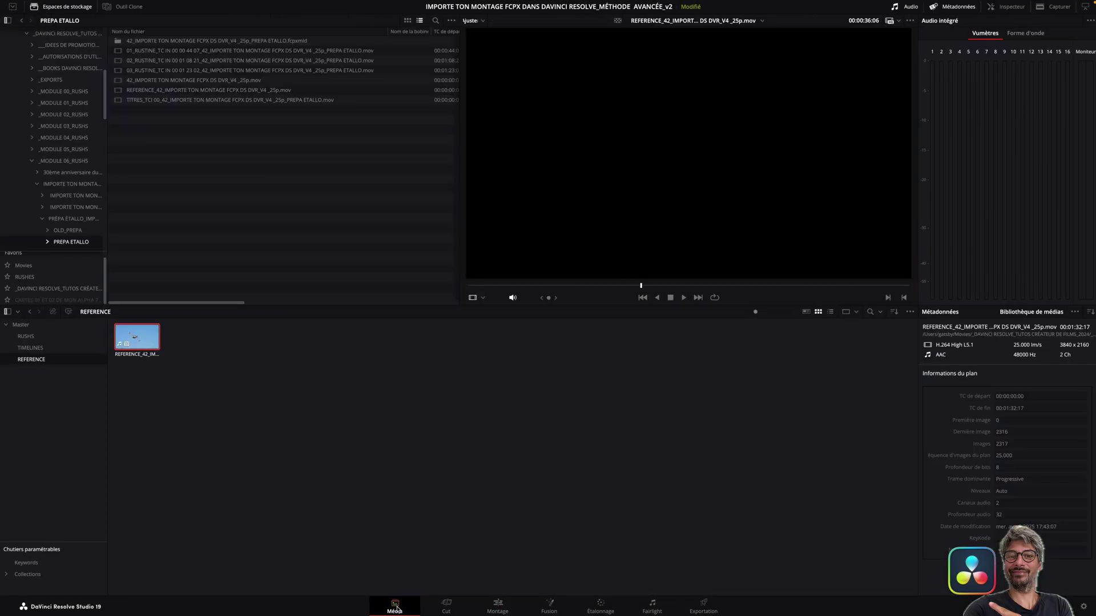
left_click(22, 326)
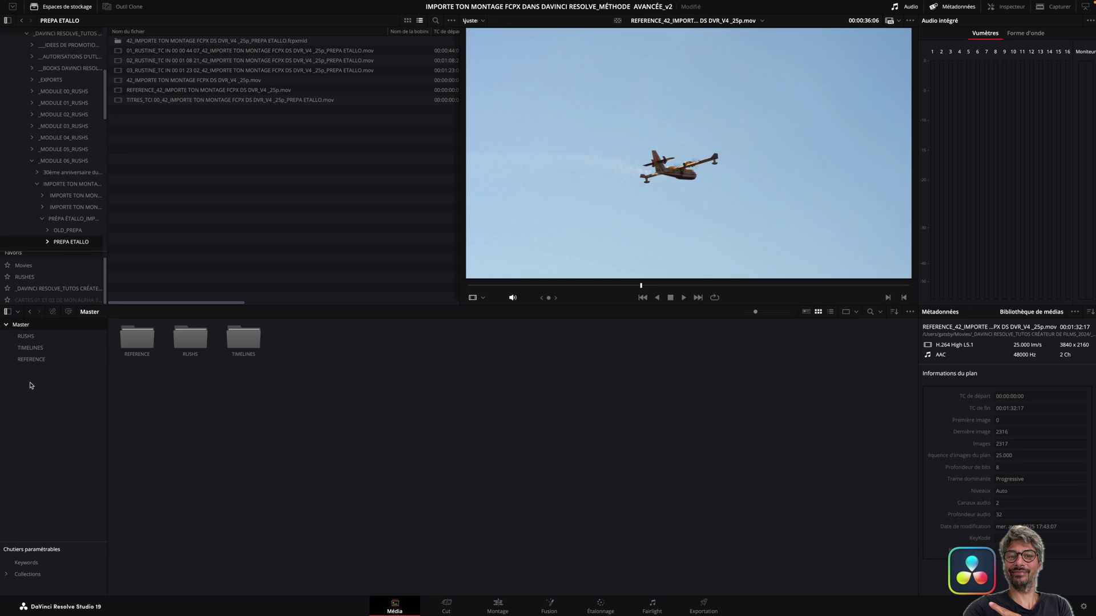
key("shift+super+n")
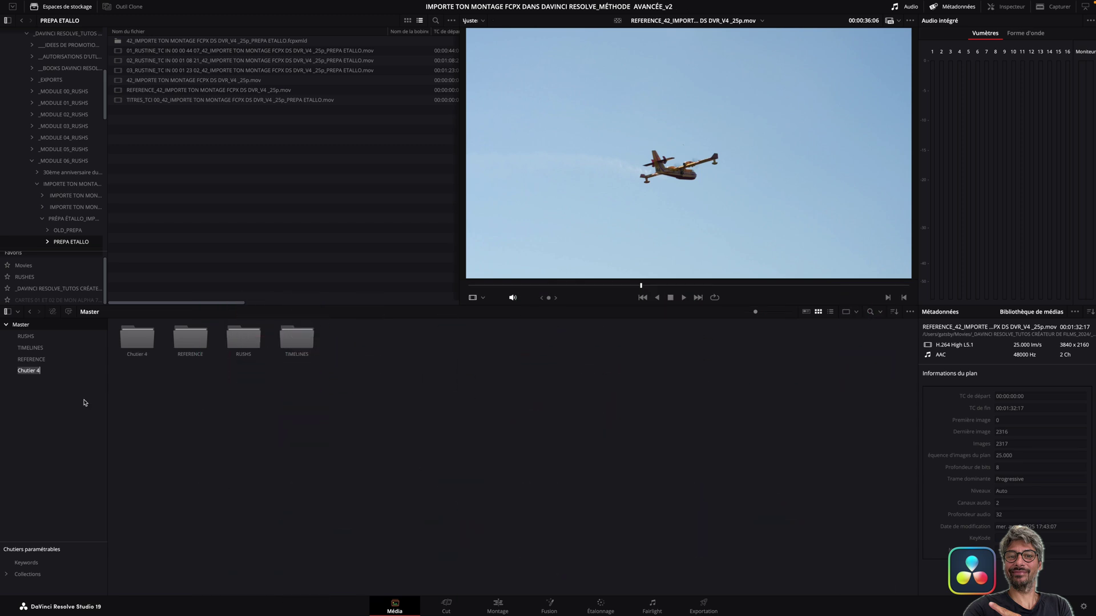
type("RUSTINES")
key("Return")
key("shift+super+n")
type("T")
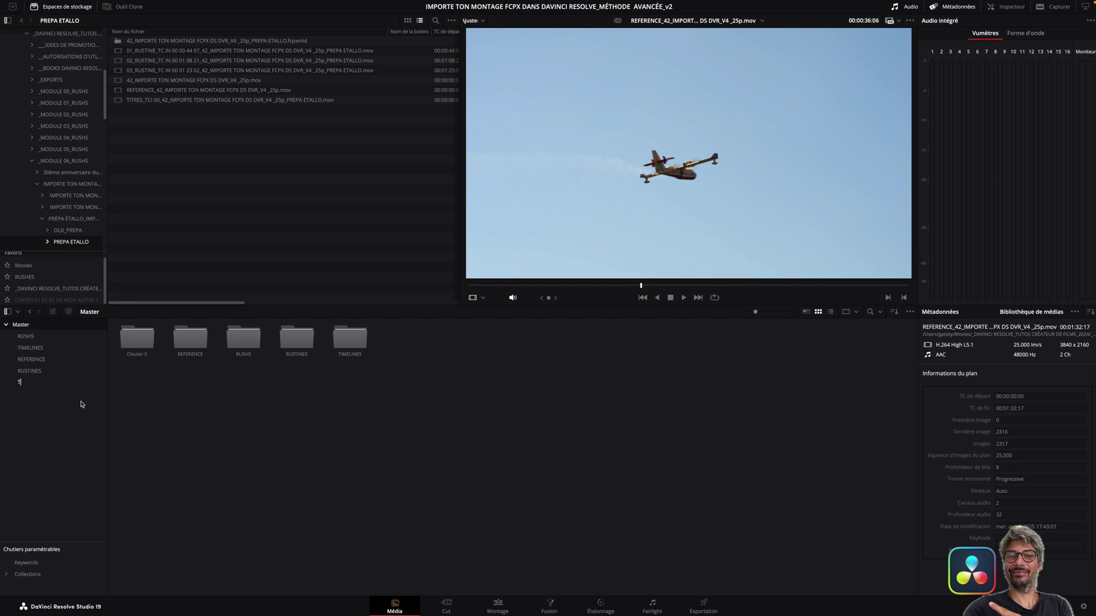
type("ITRES")
key("Return")
Import the three RUSTINE files into the RUSTINES bin and the TITRES_TCI 00 file into the TITRES bin.
left_click(50, 371)
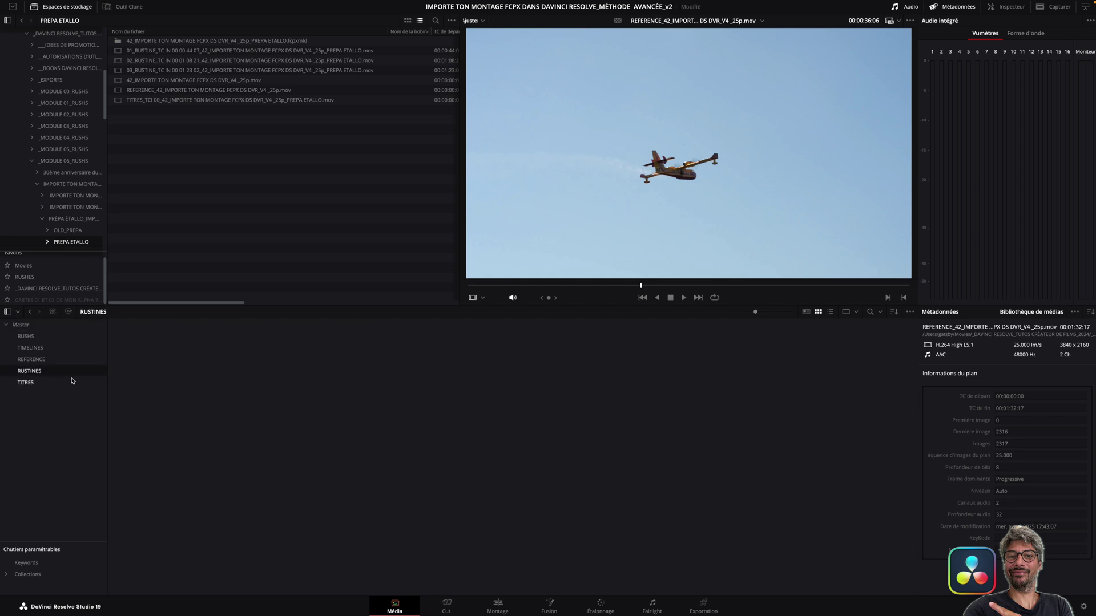
left_click_drag(161, 52, 165, 451)
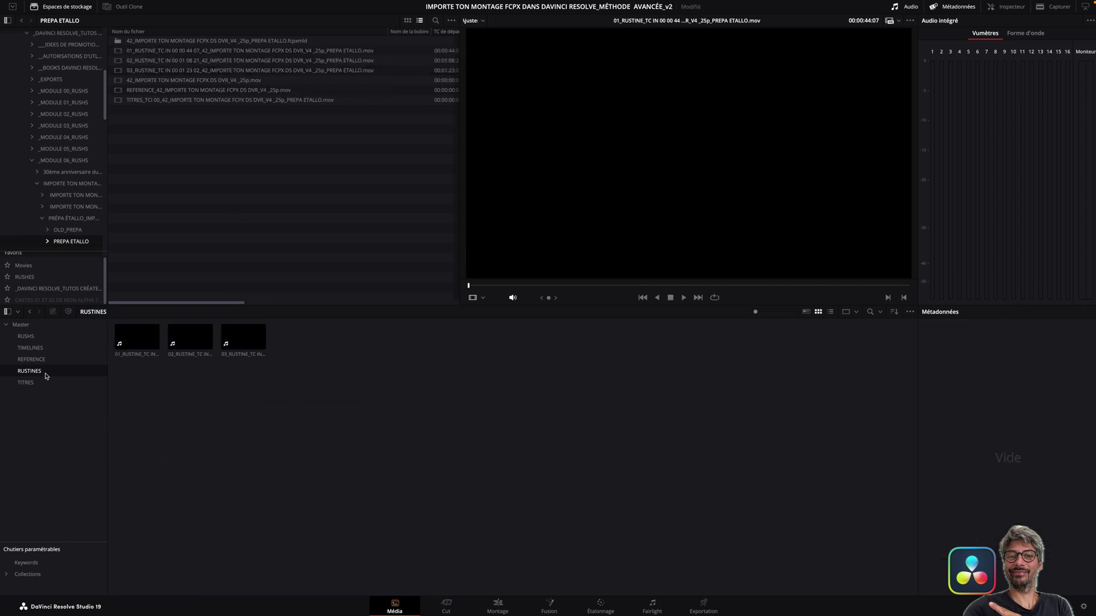
left_click(27, 383)
left_click_drag(163, 101, 148, 381)
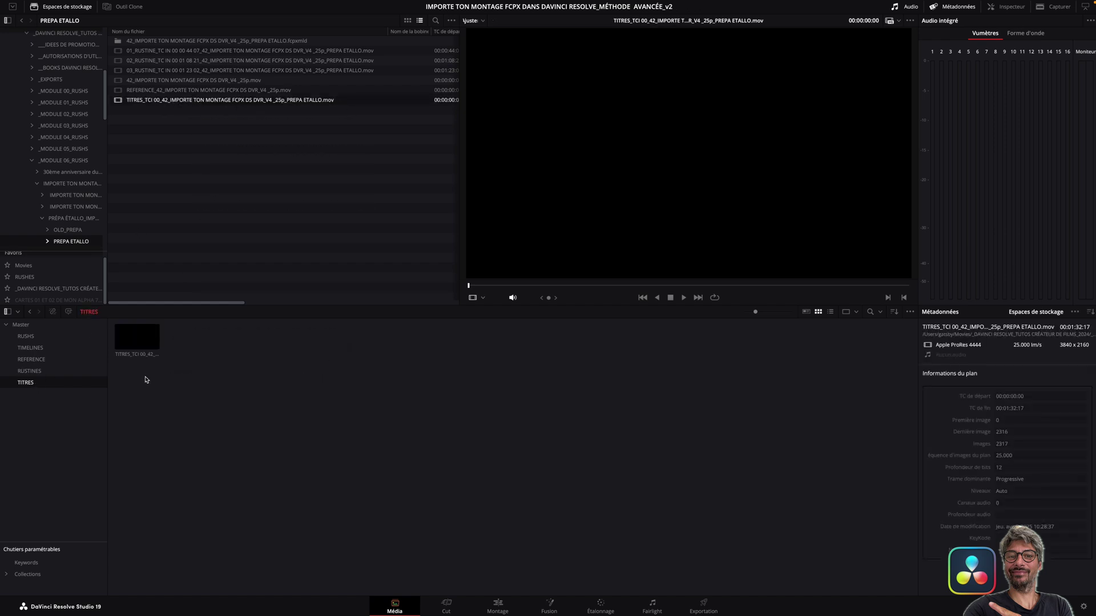
Return to the Montage page and add a video track named TITRES above the existing ones.
left_click(496, 606)
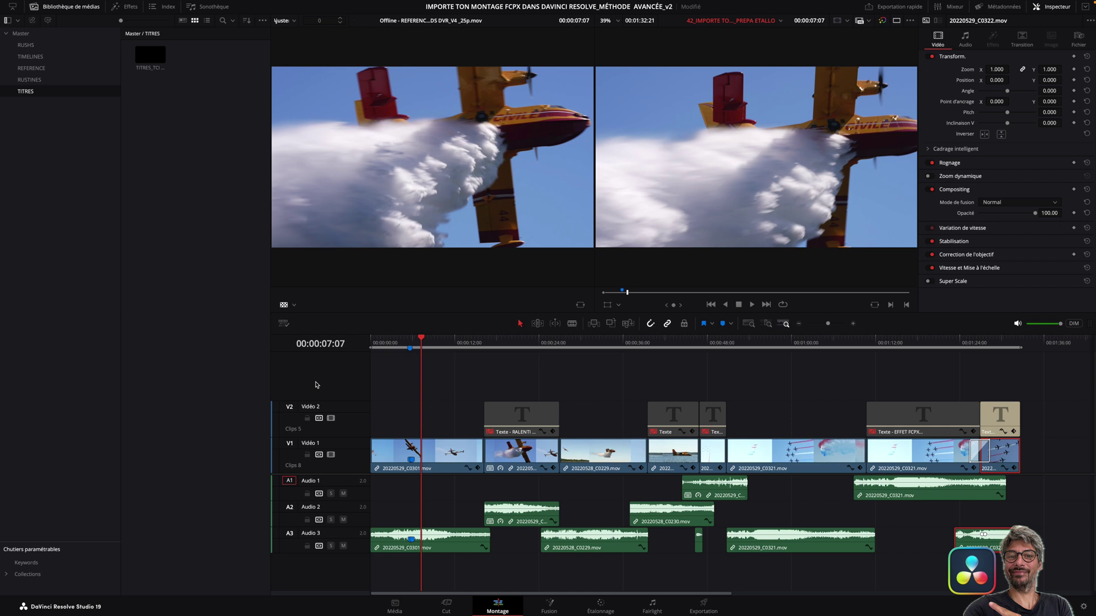
right_click(317, 385)
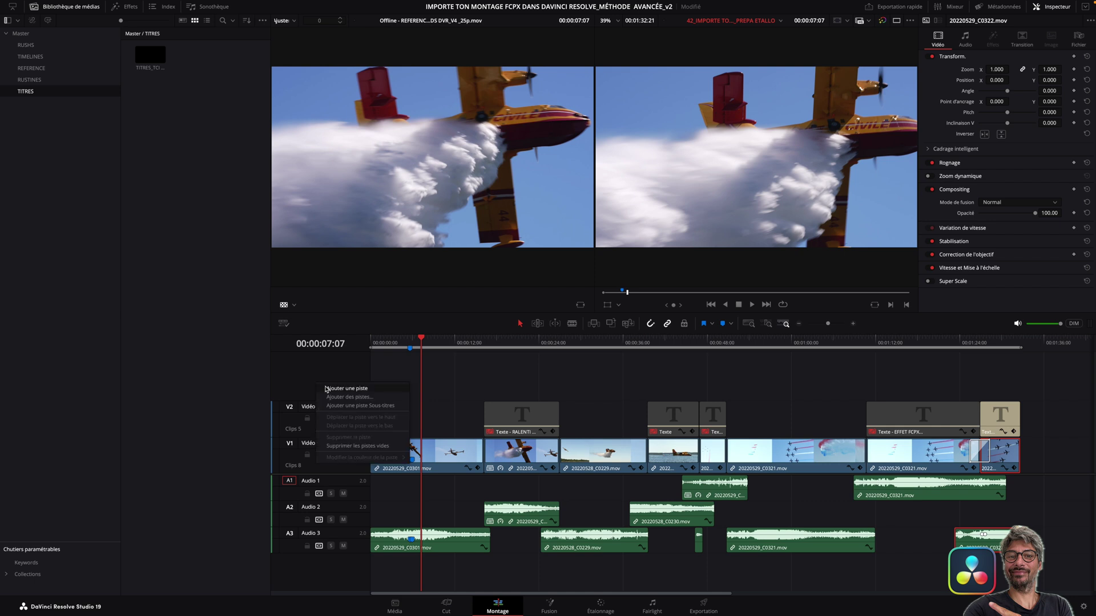
left_click(328, 390)
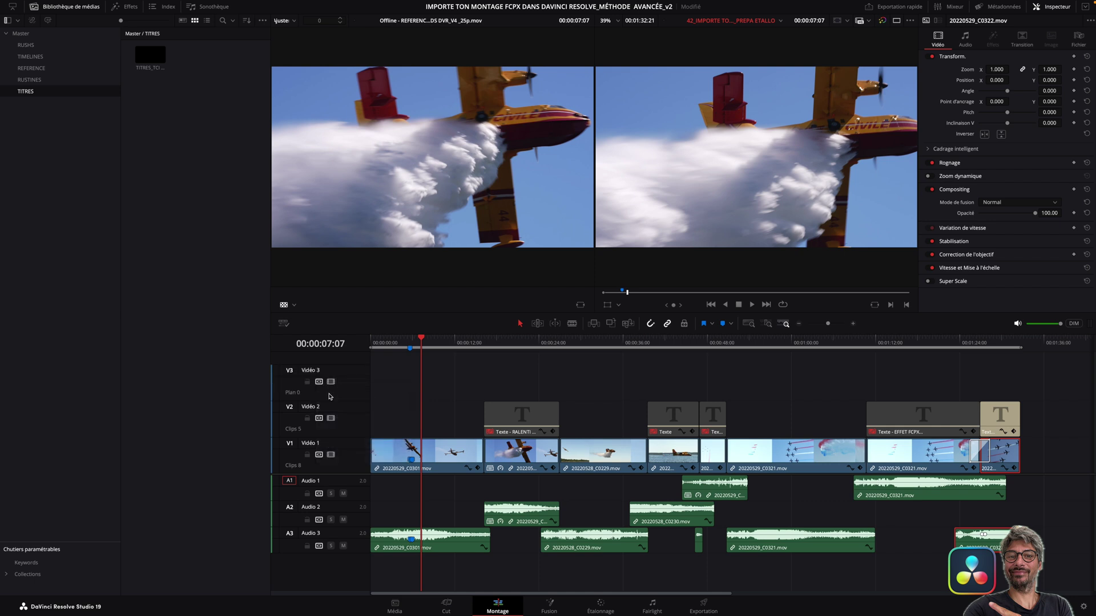
double_click(312, 370)
type("TITRES")
key("Return")
Add another video track named RUSTINES and move it below the TITRES track.
right_click(349, 364)
left_click(368, 369)
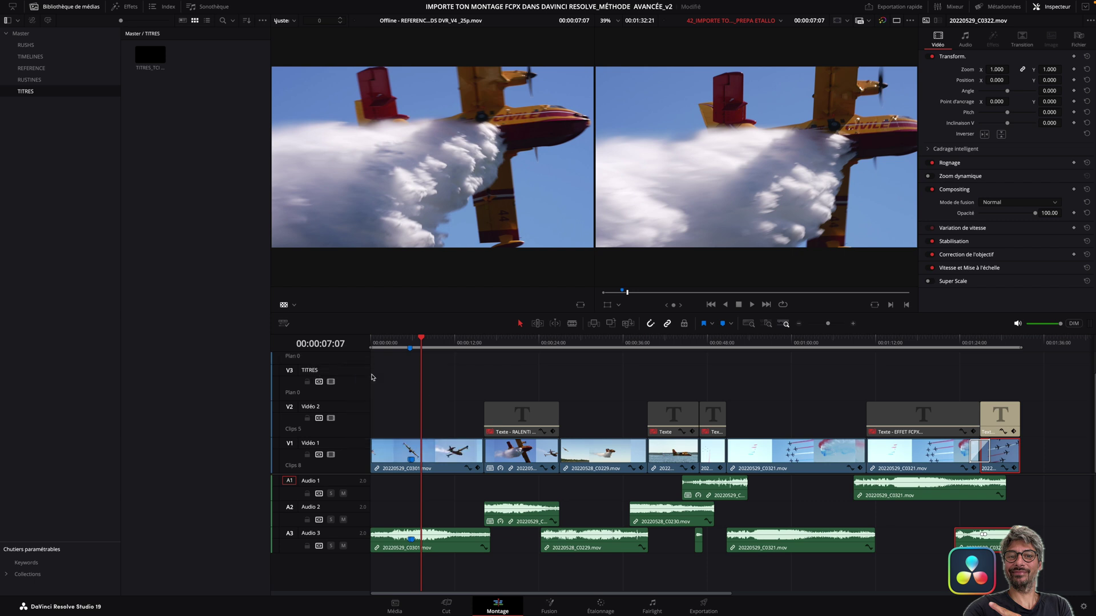
type("RUSTINES")
key("Return")
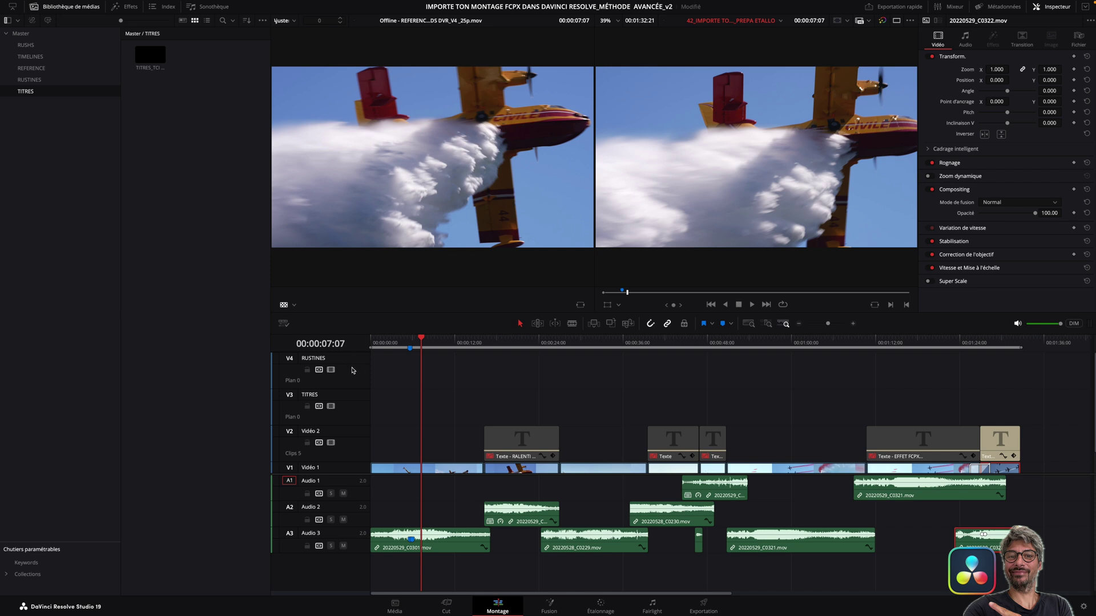
right_click(346, 362)
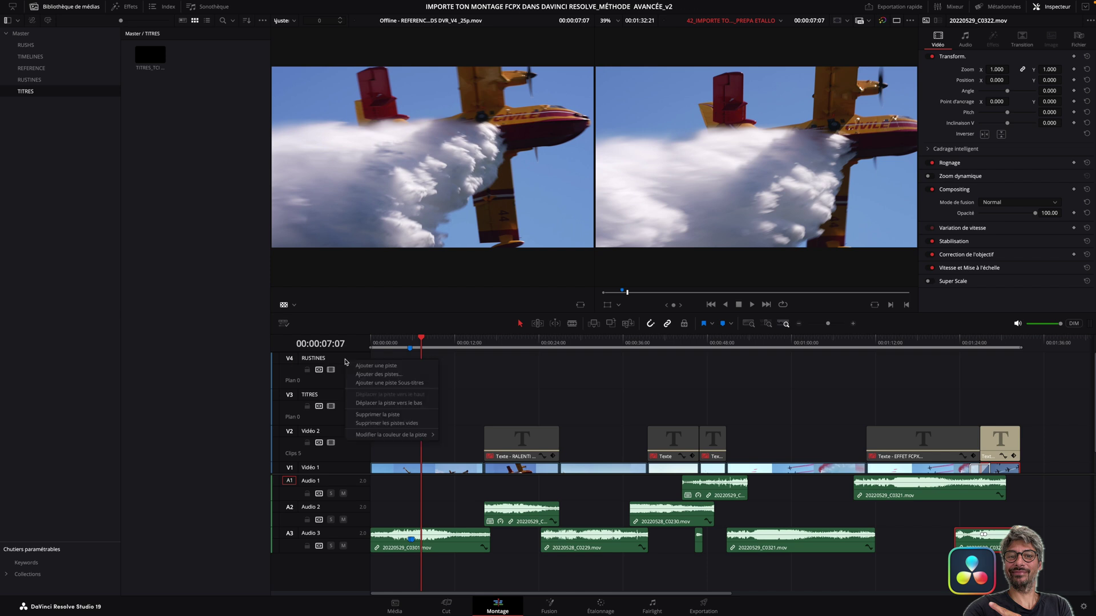
left_click(402, 403)
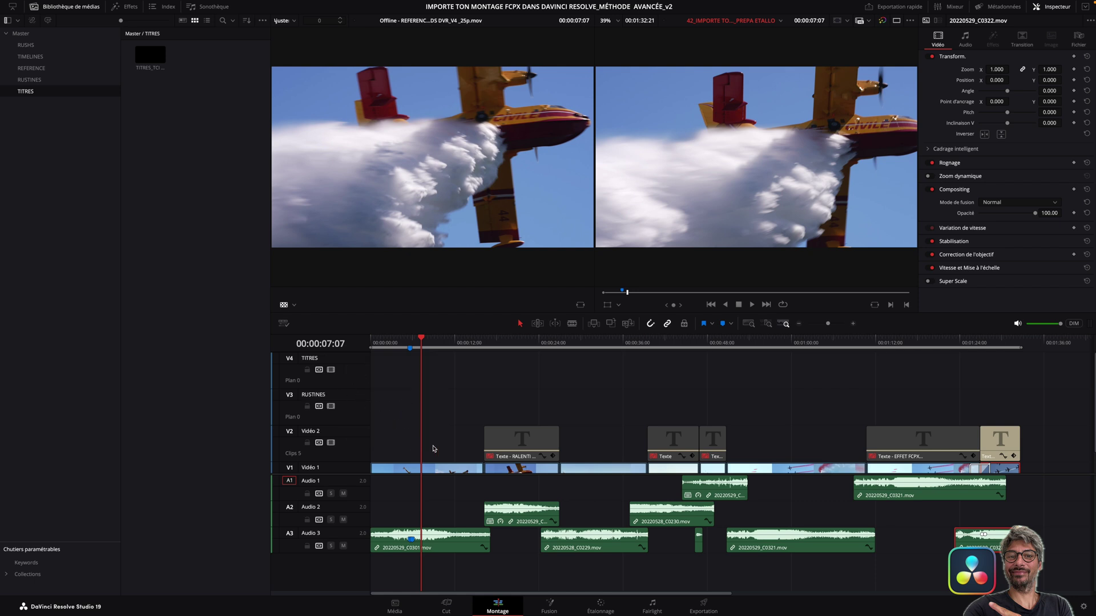
Lock the Vidéo 1, Vidéo 2, Audio 1, Audio 2 and Audio 3 tracks.
scroll(483, 440, "down", 2)
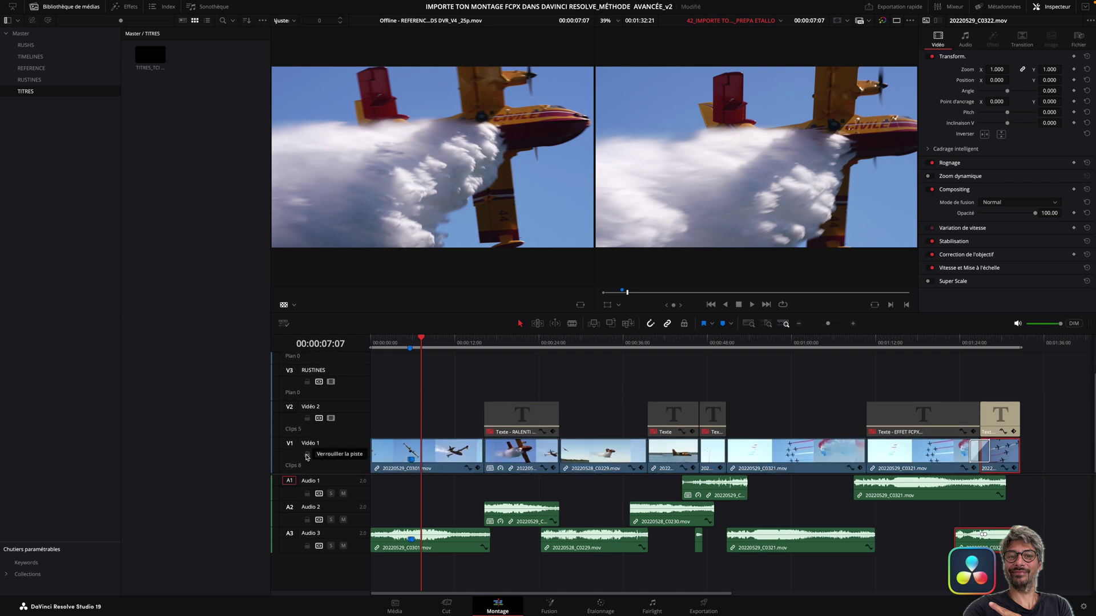
left_click(307, 455)
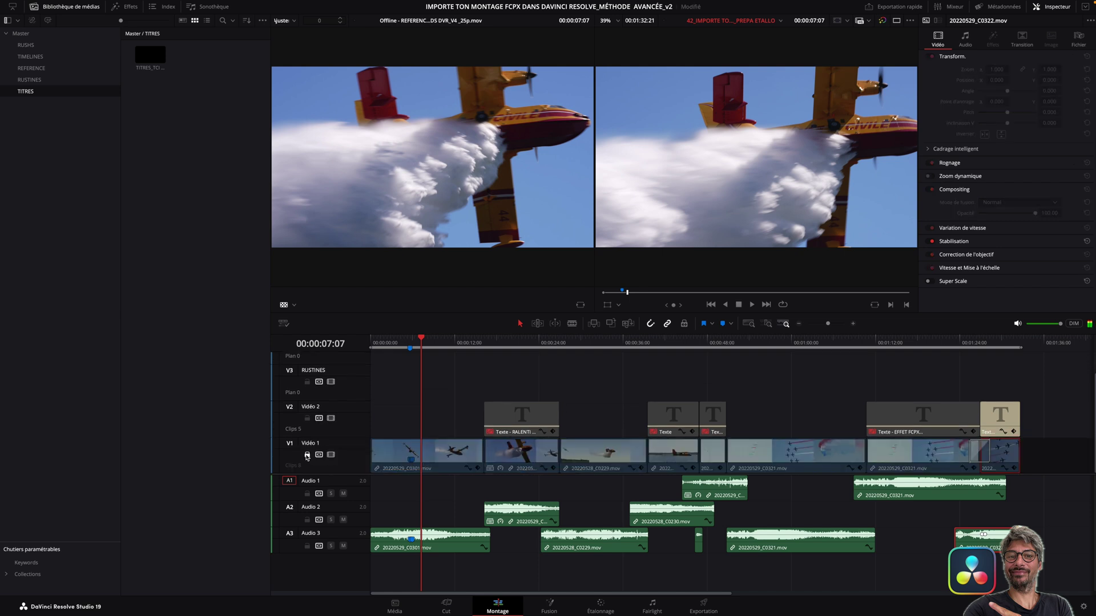
left_click(307, 520)
left_click(307, 548)
left_click(307, 418)
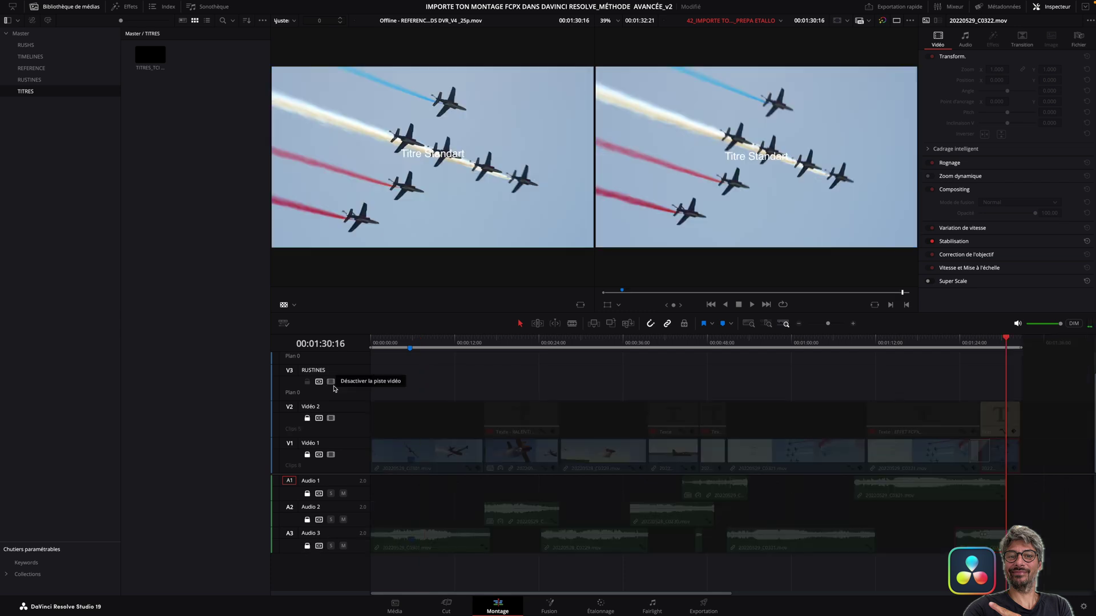
Place the TITRES_TCI 00 clip on the TITRES track at the very start of the timeline, 00:00:00:00.
scroll(331, 385, "up", 1)
left_click_drag(390, 343, 354, 347)
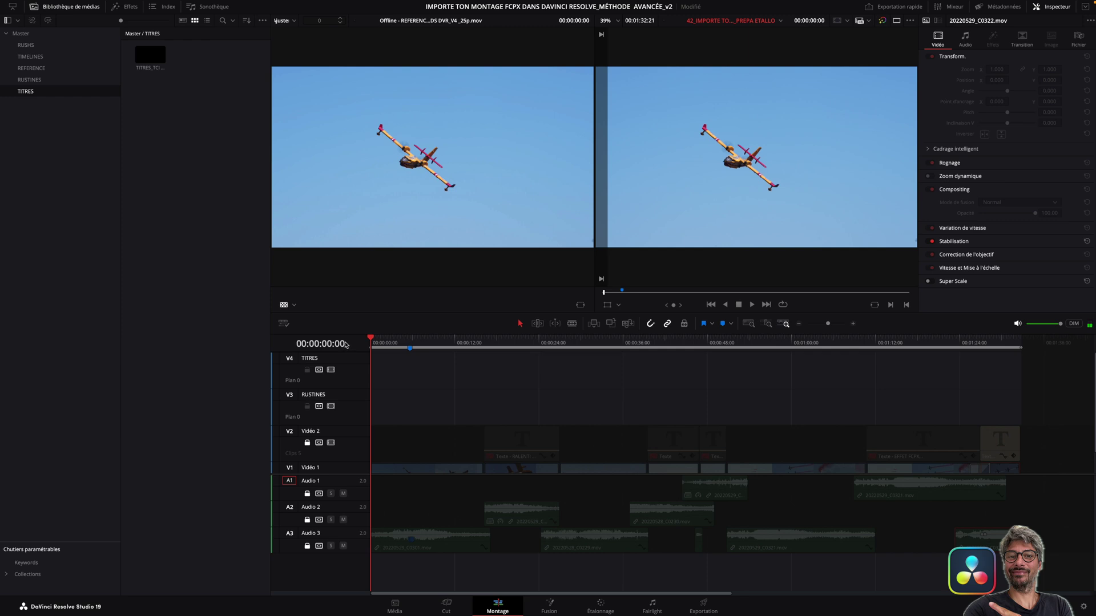
left_click(160, 60)
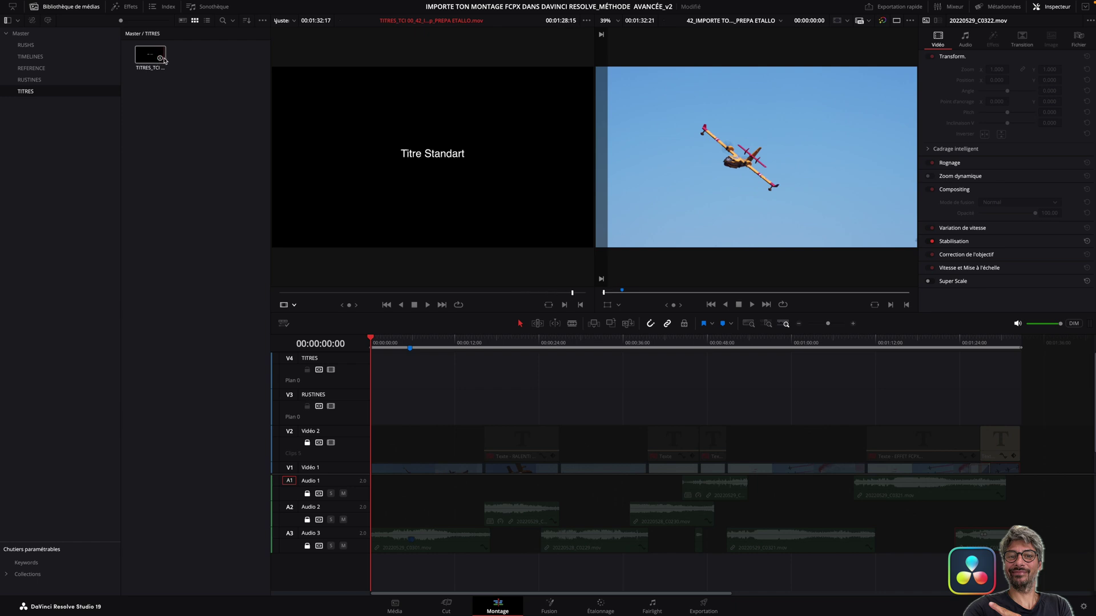
left_click_drag(164, 60, 156, 63)
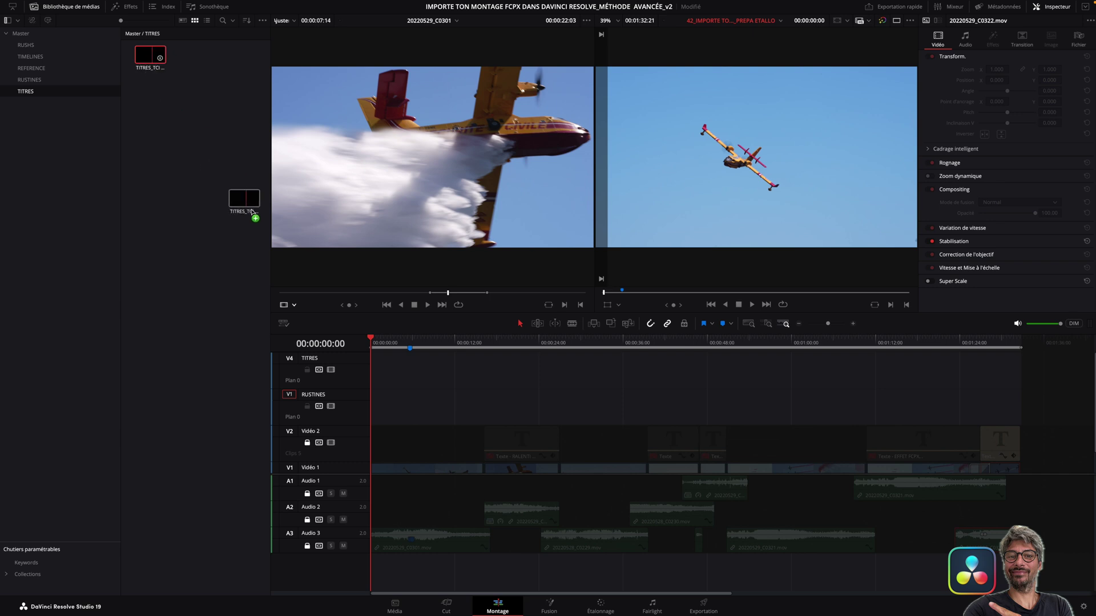
left_click_drag(375, 362, 373, 368)
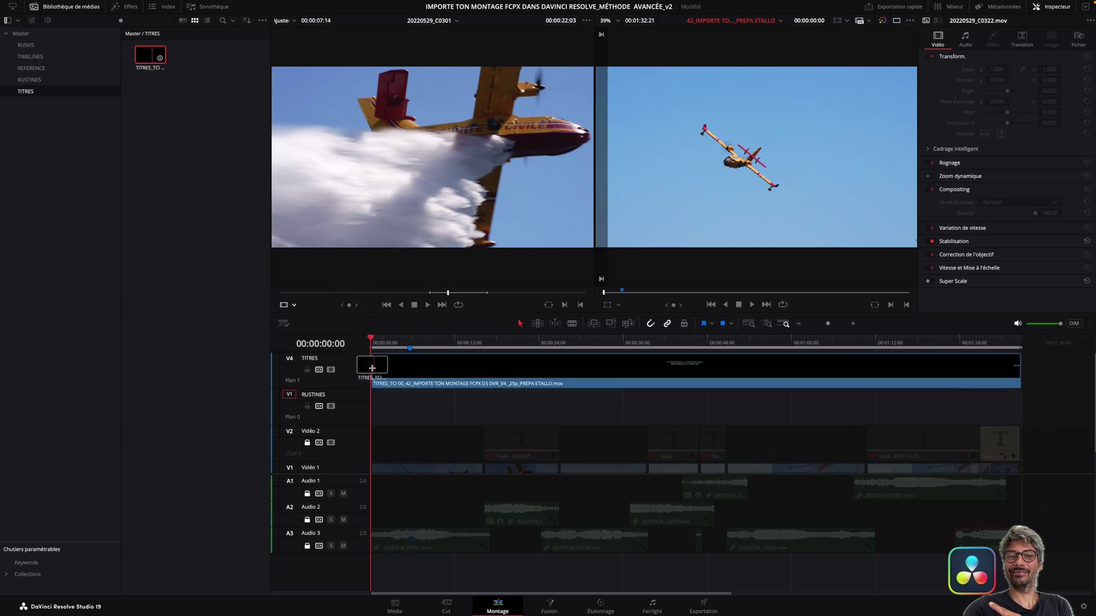
Scrub through the timeline from start to end to check the imported titles against the footage.
left_click_drag(372, 341, 990, 341)
scroll(734, 341, "up", 3)
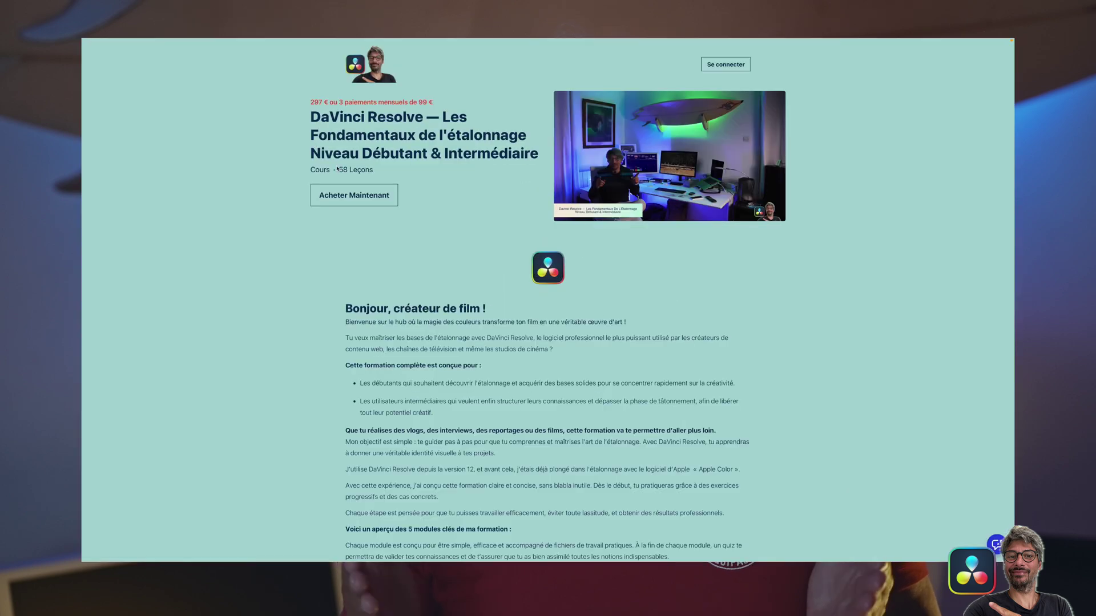
scroll(525, 167, "down", 3)
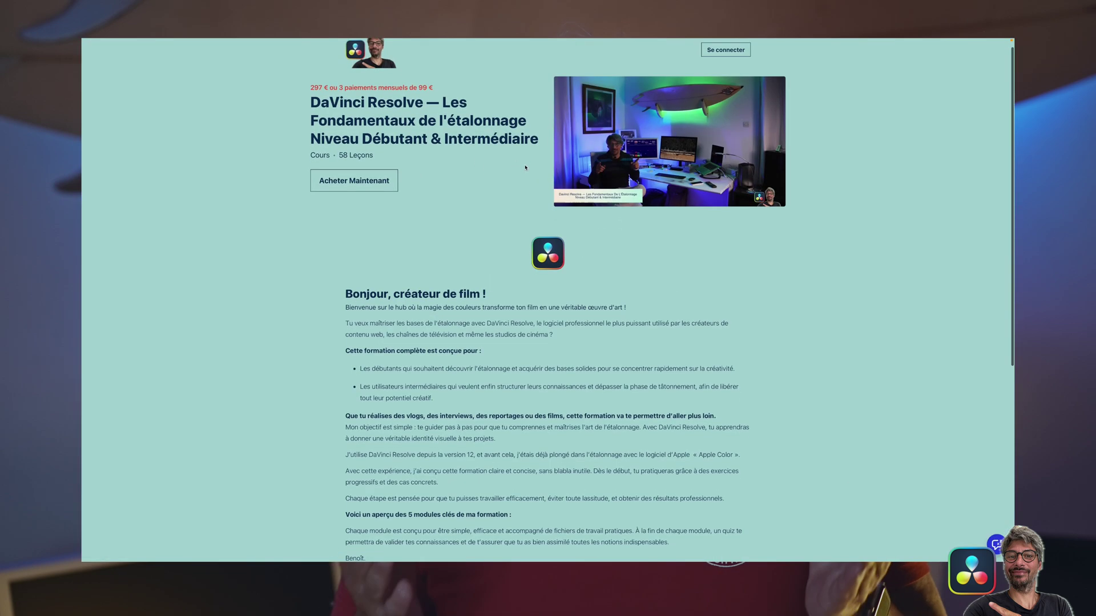
scroll(525, 167, "down", 3)
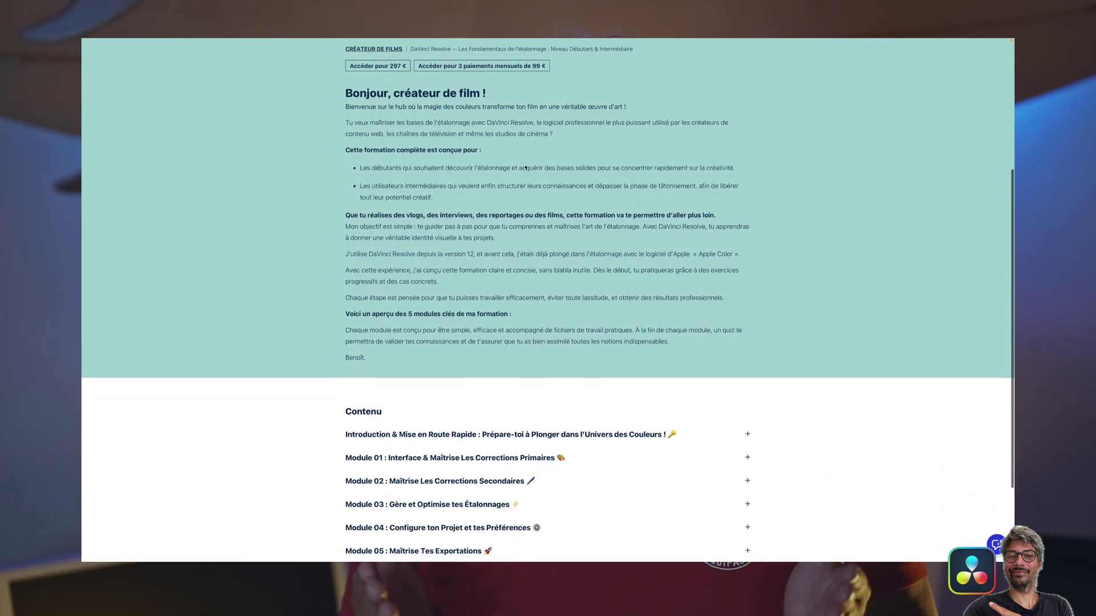